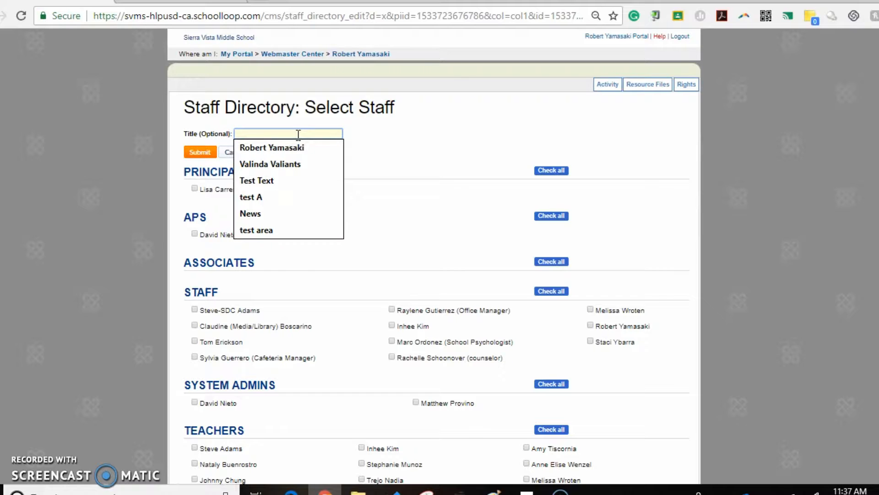
# - Title the staff directory "Test Directory", include one member from Staff and one from Teachers, and save it
pyautogui.write('Test ')
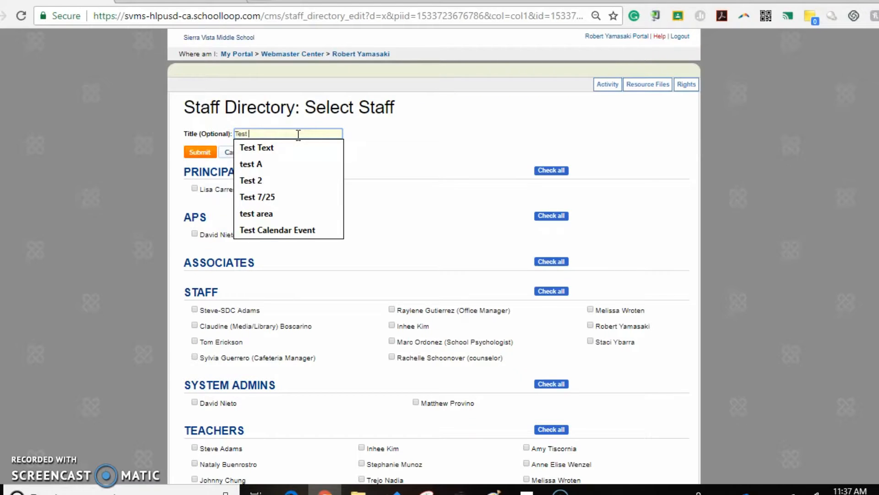
pyautogui.write('Directory')
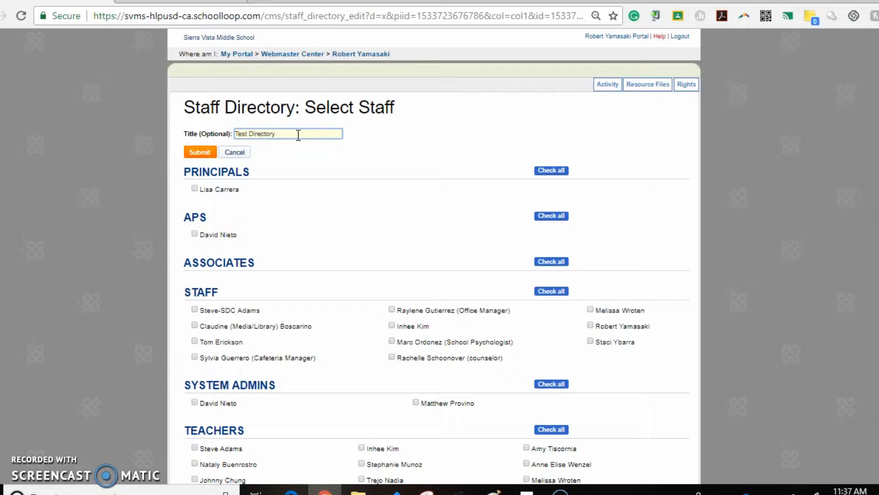
pyautogui.click(356, 202)
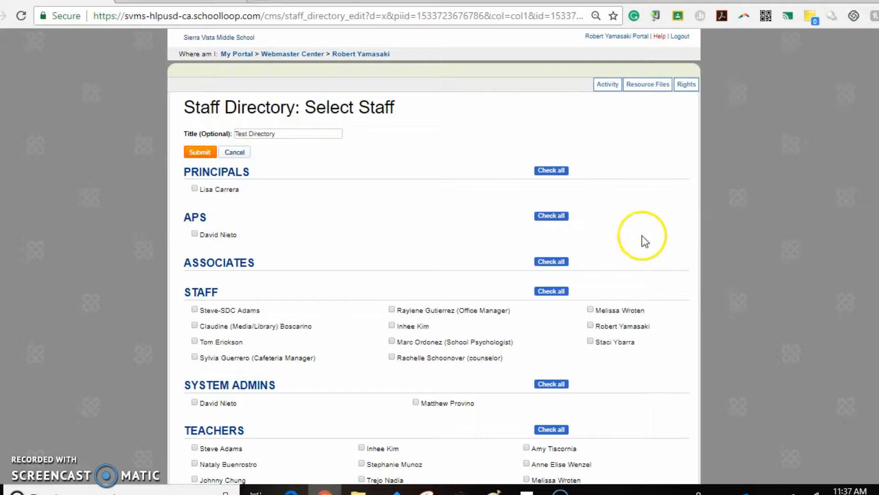
pyautogui.scroll(-2, 619, 358)
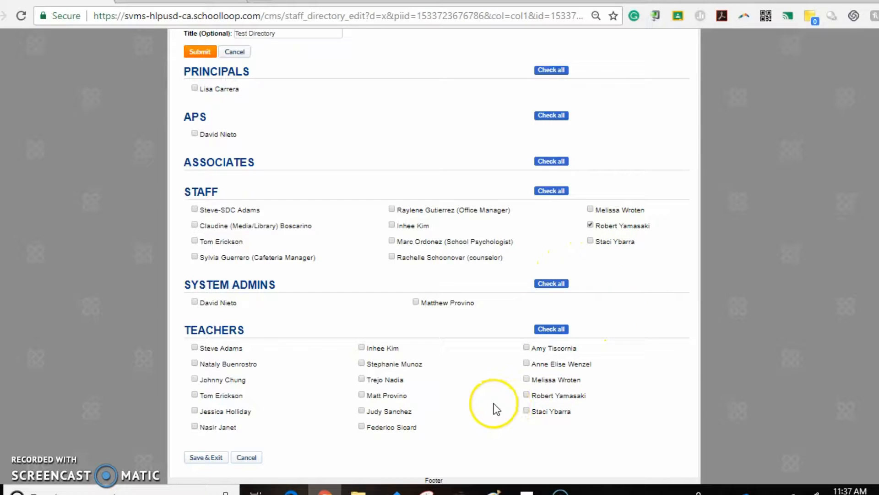
pyautogui.click(527, 410)
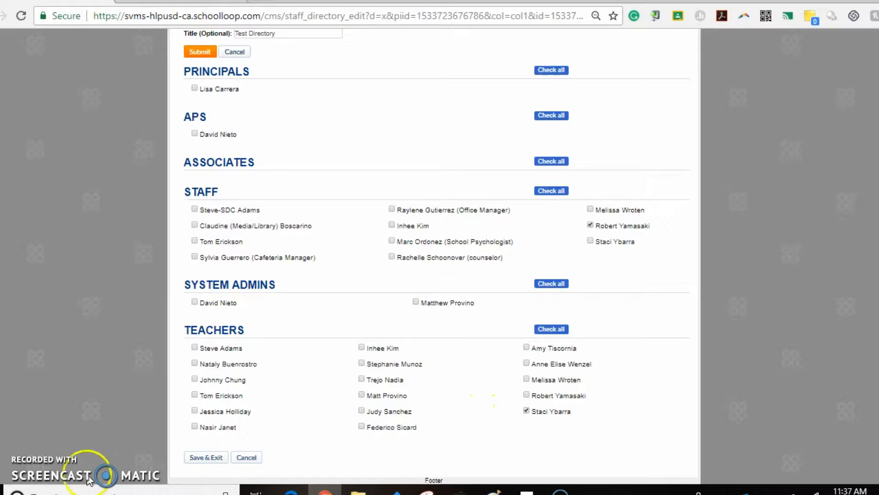
pyautogui.click(197, 457)
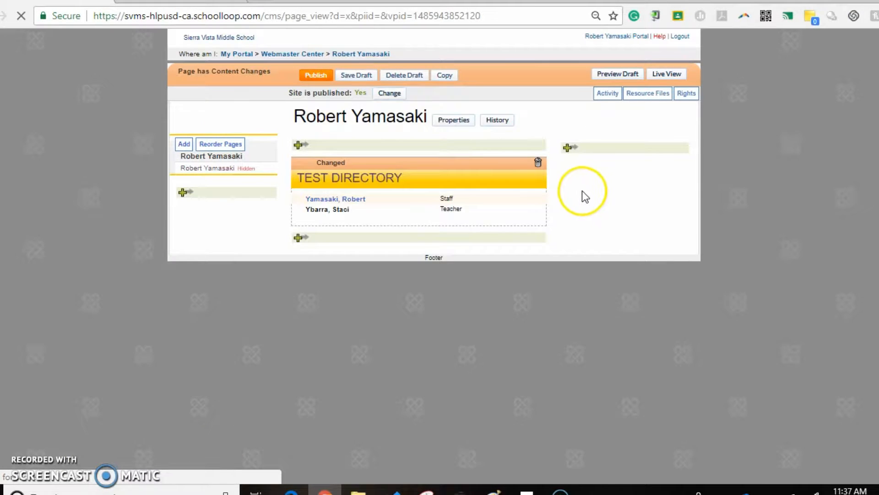
# - Preview the draft and send the first listed person a short test message with the subject "Testing message function on school loop"
pyautogui.click(624, 76)
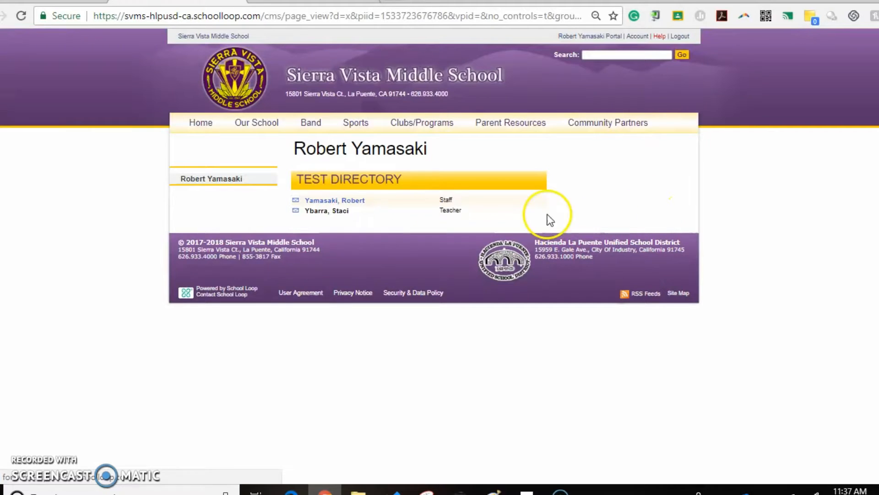
pyautogui.click(295, 201)
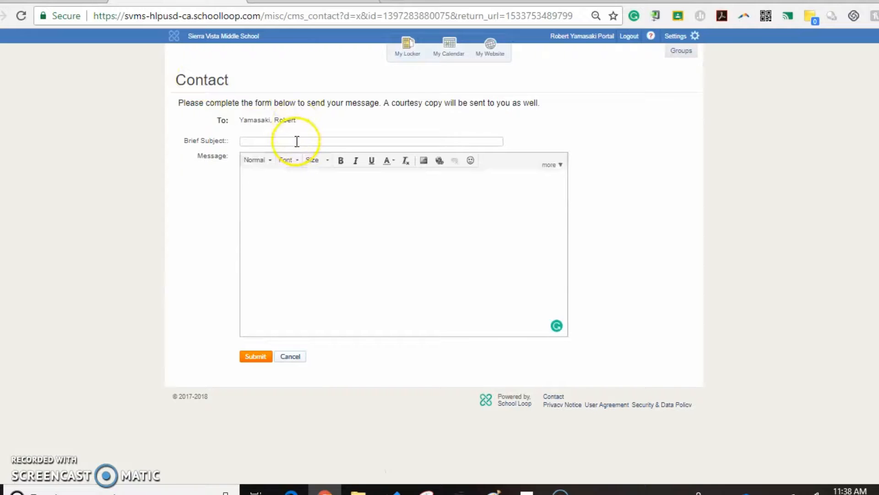
pyautogui.click(297, 141)
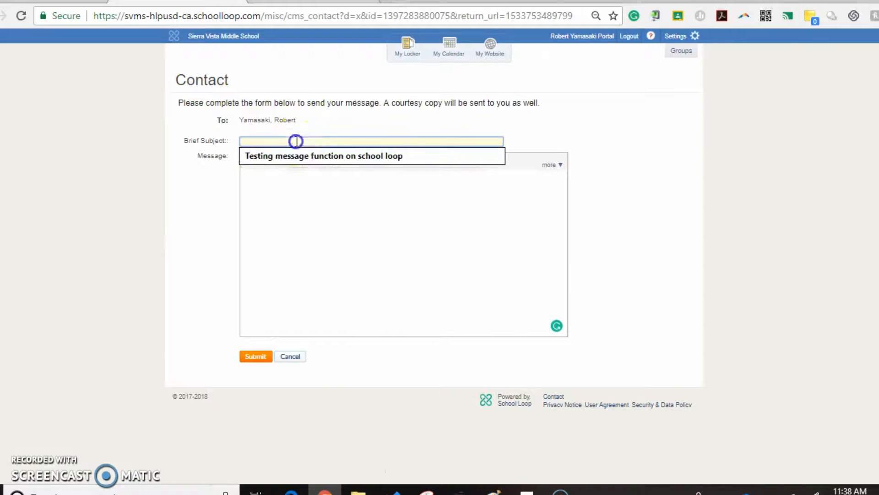
pyautogui.click(312, 156)
pyautogui.click(294, 196)
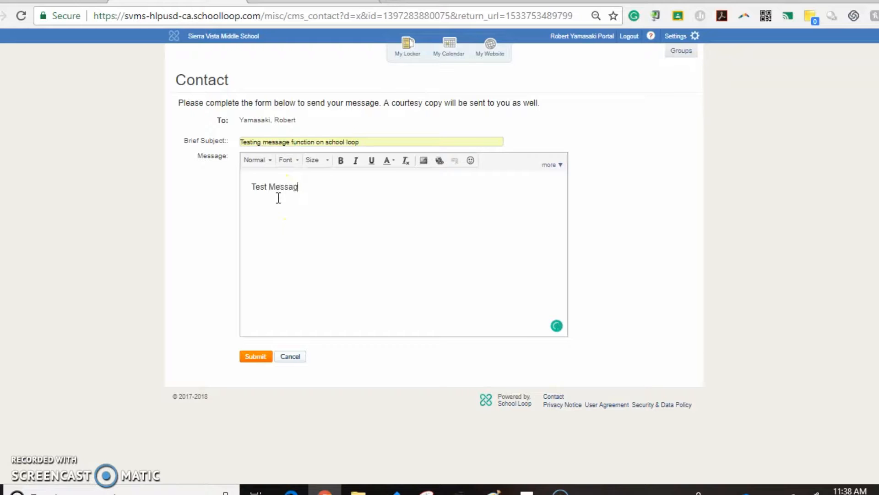
pyautogui.click(253, 358)
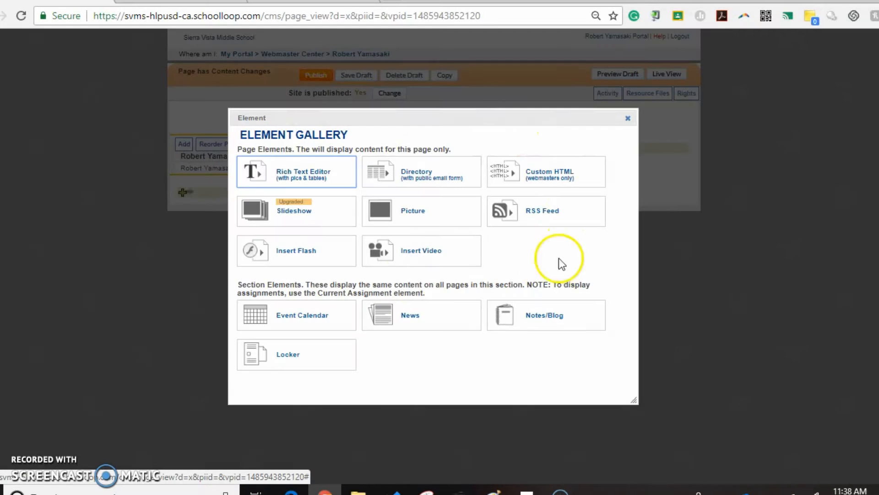
# - Add a video element titled "Test Video" with a bottom margin
pyautogui.click(414, 258)
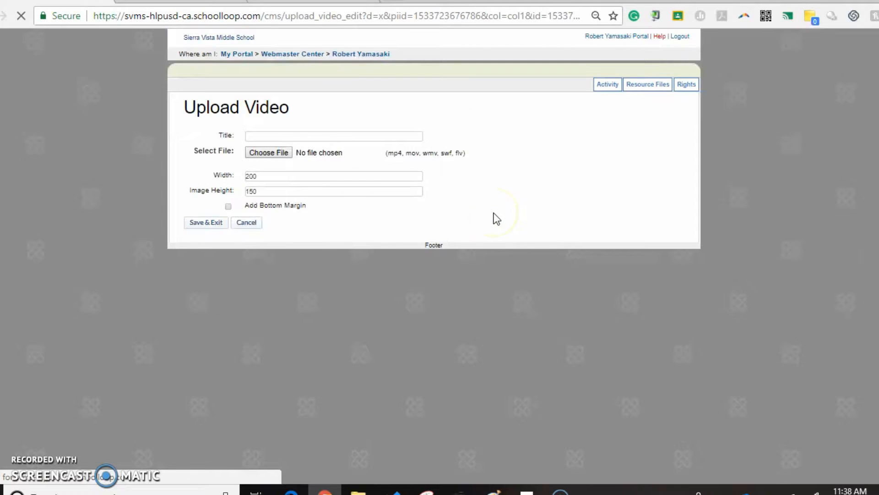
pyautogui.click(267, 136)
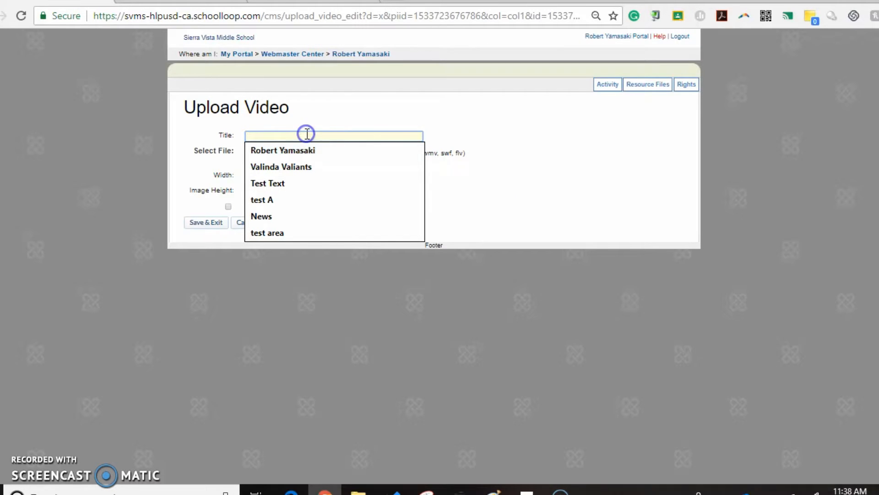
pyautogui.write('Test Video')
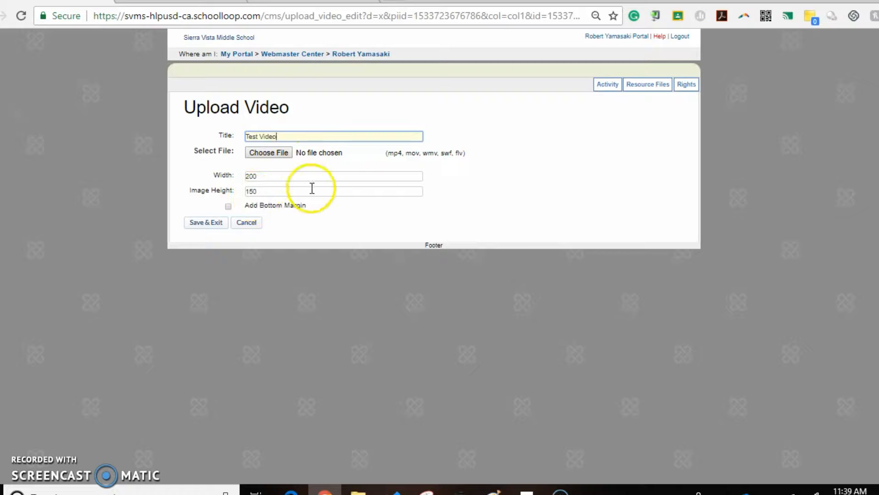
pyautogui.click(228, 206)
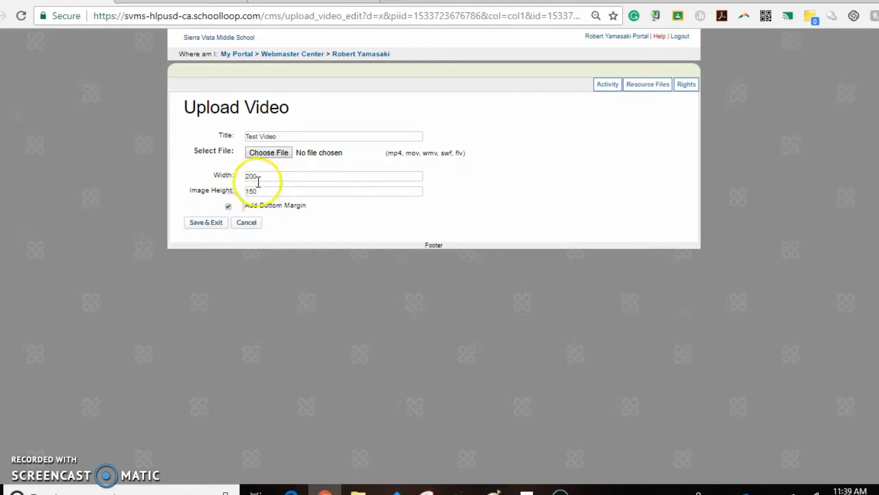
# - Attach the desktop file output_HD720 to the video element and save it to the page
pyautogui.click(272, 154)
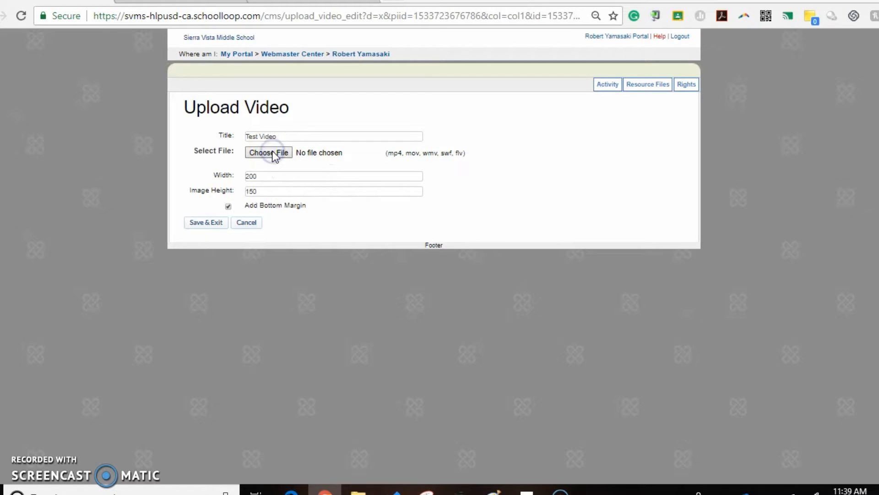
pyautogui.moveTo(430, 100); pyautogui.dragTo(418, 192)
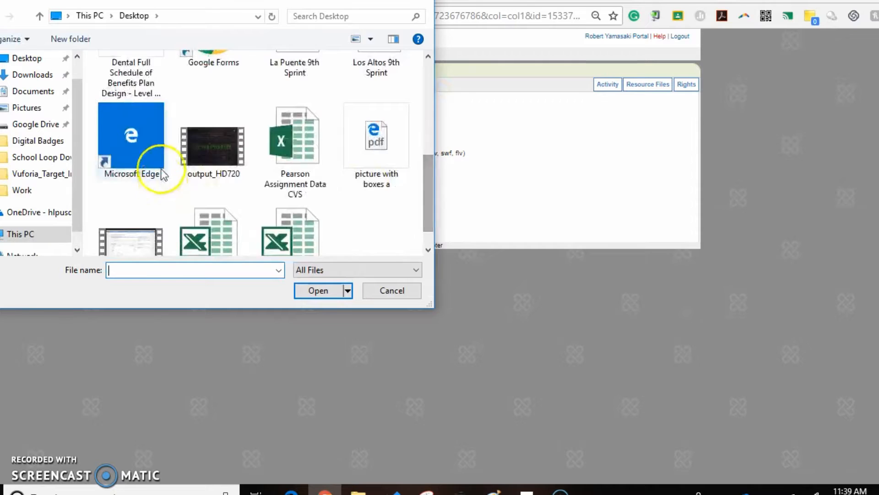
pyautogui.click(215, 135)
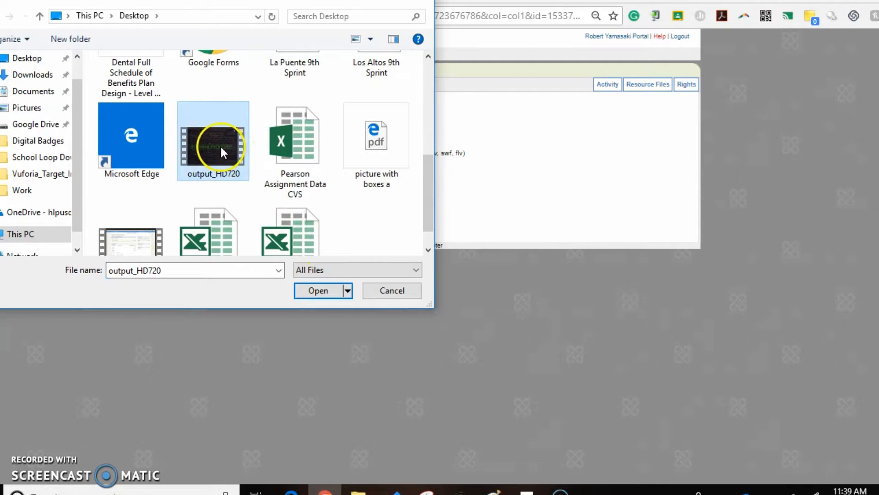
pyautogui.click(310, 288)
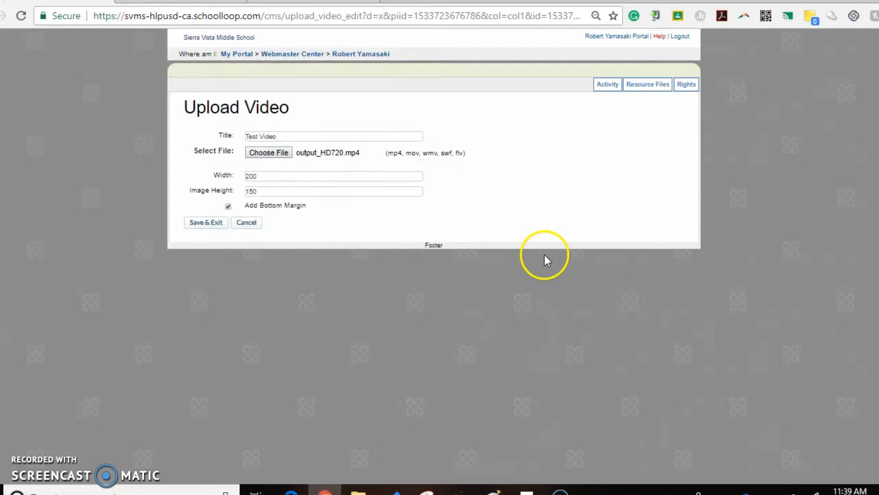
pyautogui.click(192, 223)
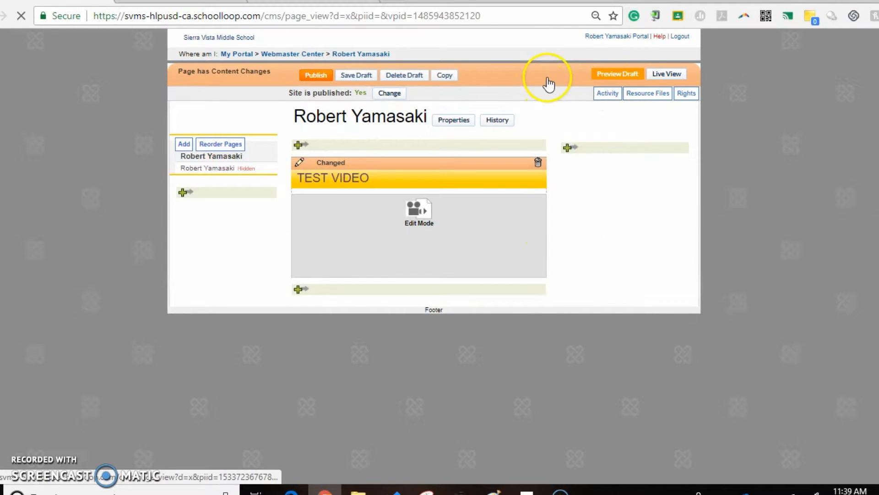
# - Preview the draft page, play the embedded test video and pause it
pyautogui.click(620, 74)
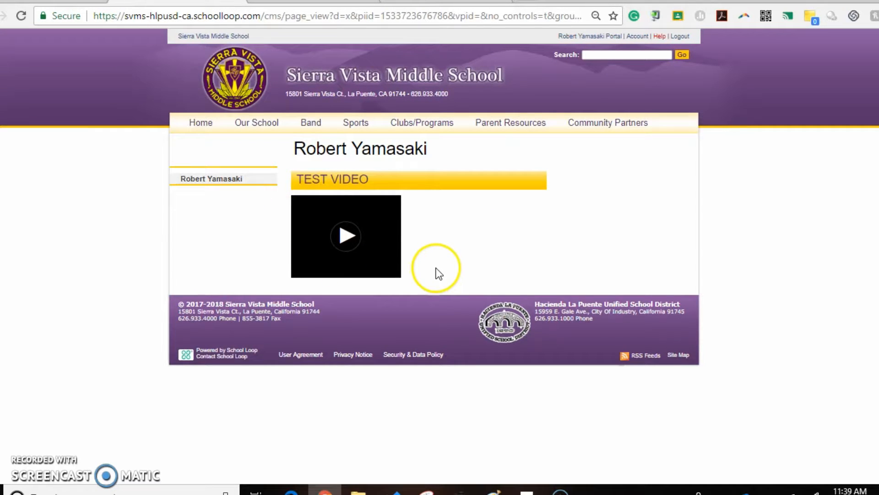
pyautogui.click(345, 241)
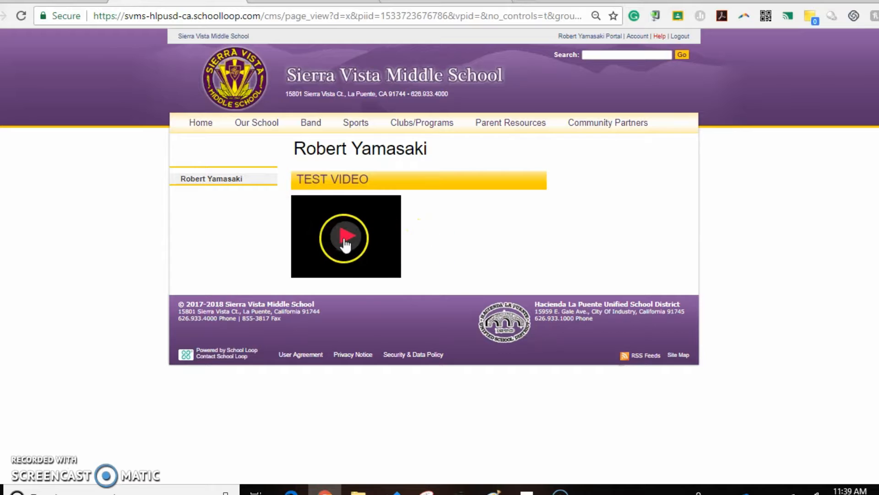
pyautogui.moveTo(388, 277)
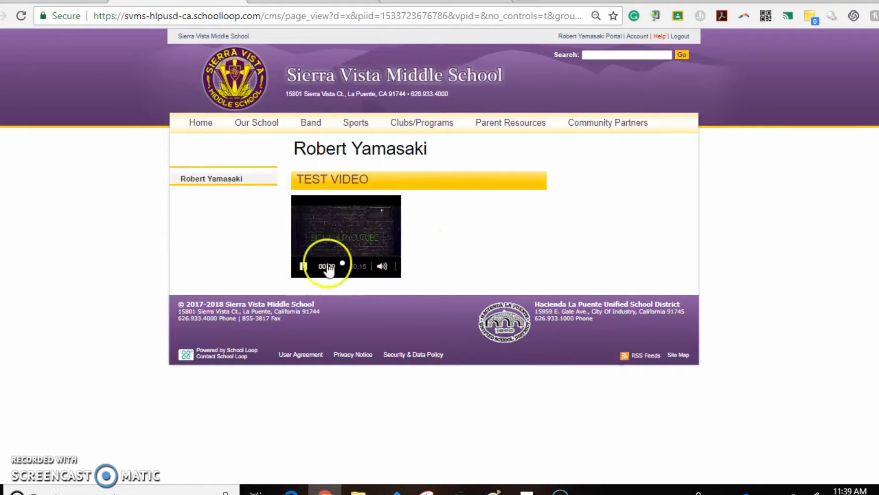
pyautogui.click(300, 269)
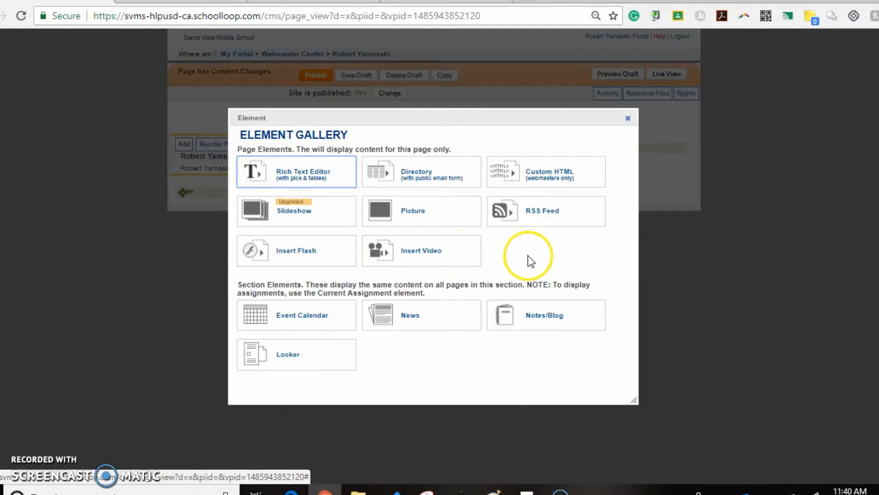
# - Start a new RSS feed element and search the web for "rss sites" in a new browser tab
pyautogui.click(540, 223)
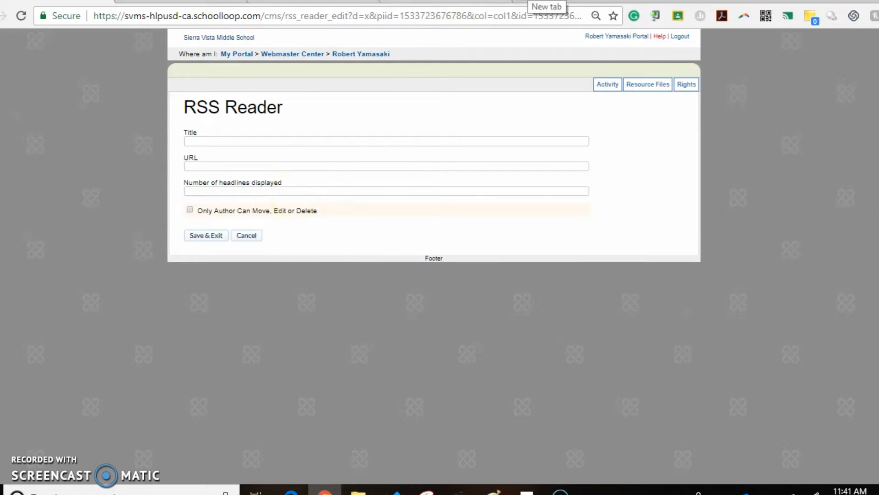
pyautogui.click(522, 3)
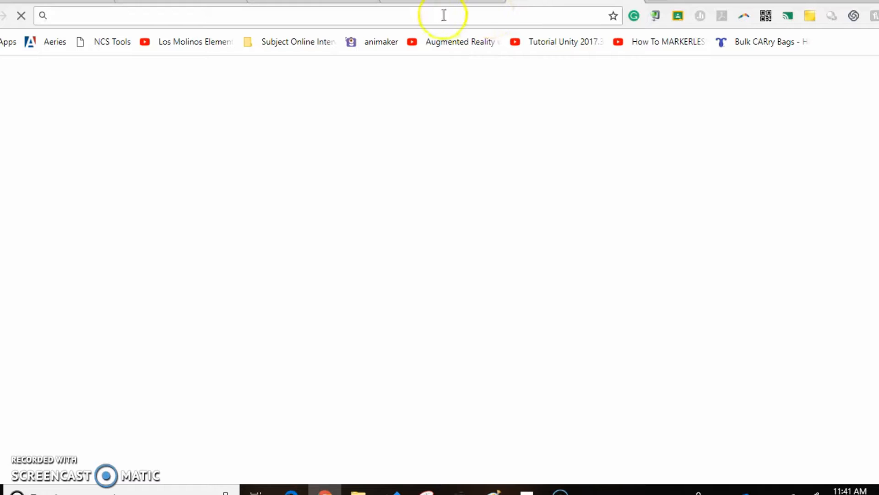
pyautogui.write('rs')
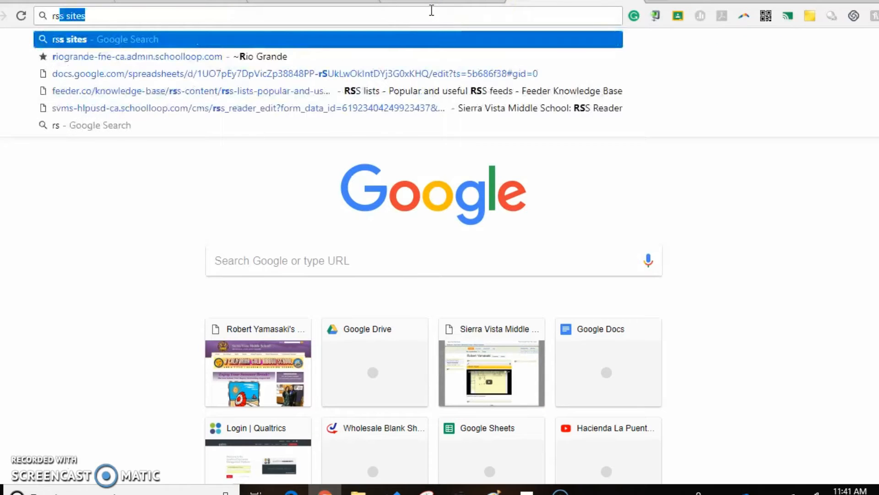
pyautogui.press('Return')
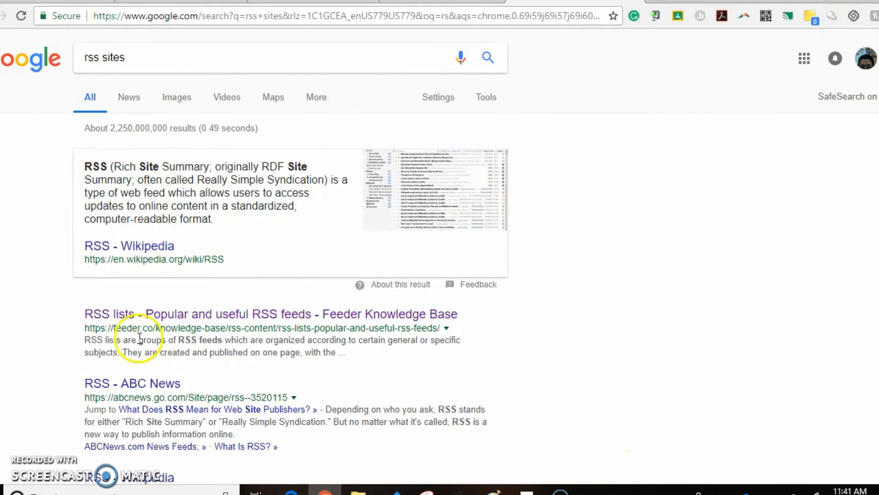
# - Open the Feeder Knowledge Base article on popular and useful RSS feeds and look through its lists
pyautogui.scroll(-2, 502, 324)
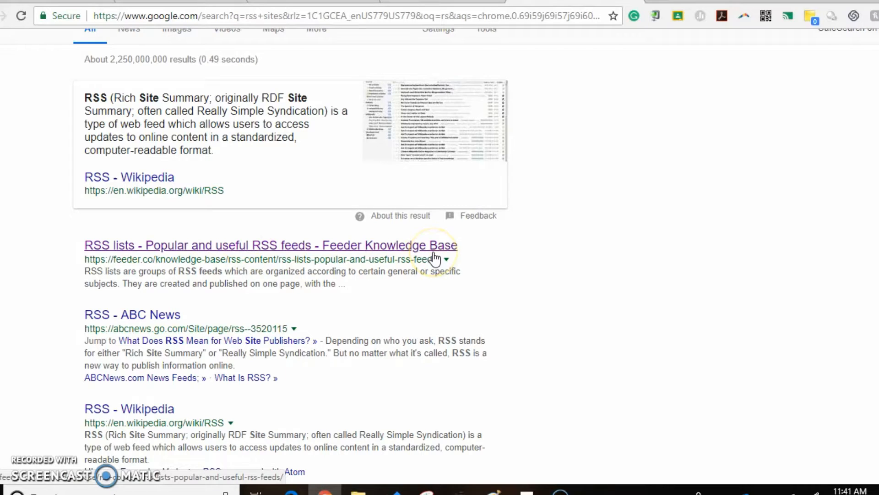
pyautogui.click(203, 247)
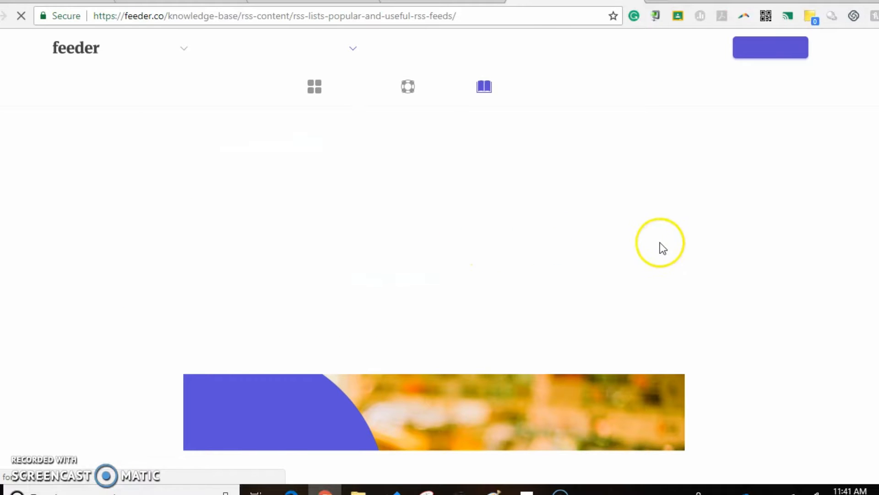
pyautogui.scroll(-6, 769, 241)
pyautogui.scroll(-9, 768, 243)
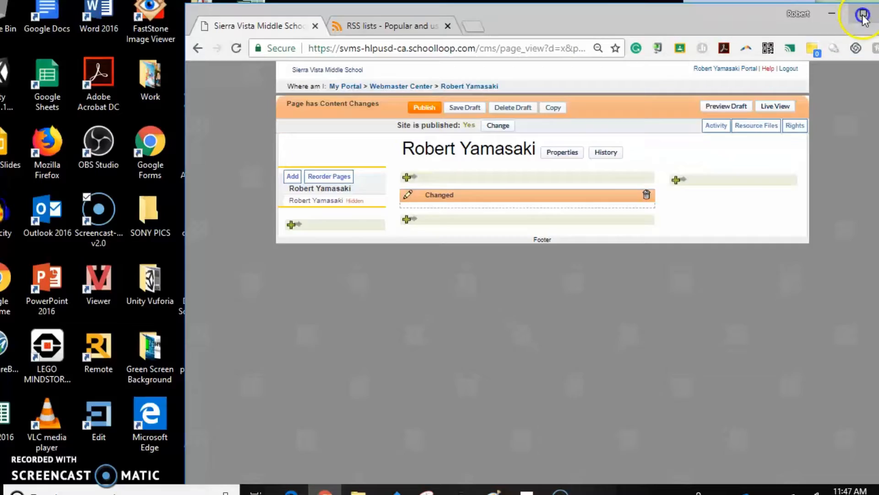
# - Maximize the browser window and start a new RSS Feed element above the existing element in the page's middle column
pyautogui.press('super+Up')
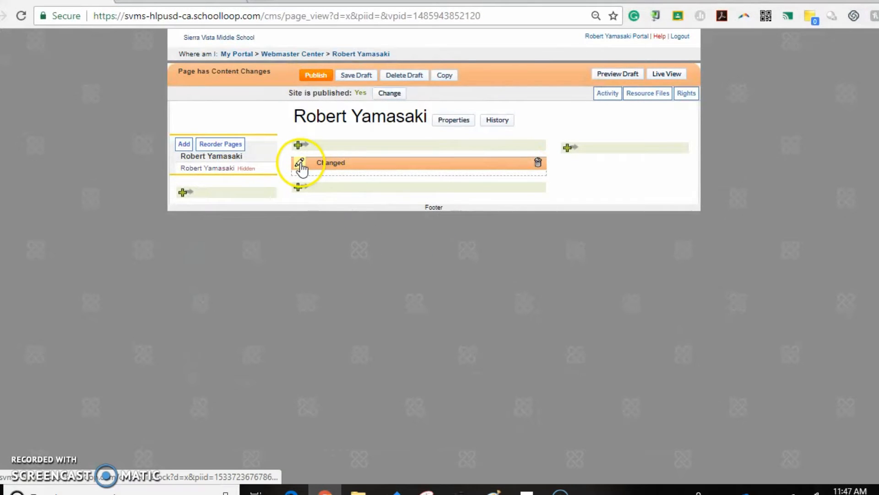
pyautogui.click(299, 147)
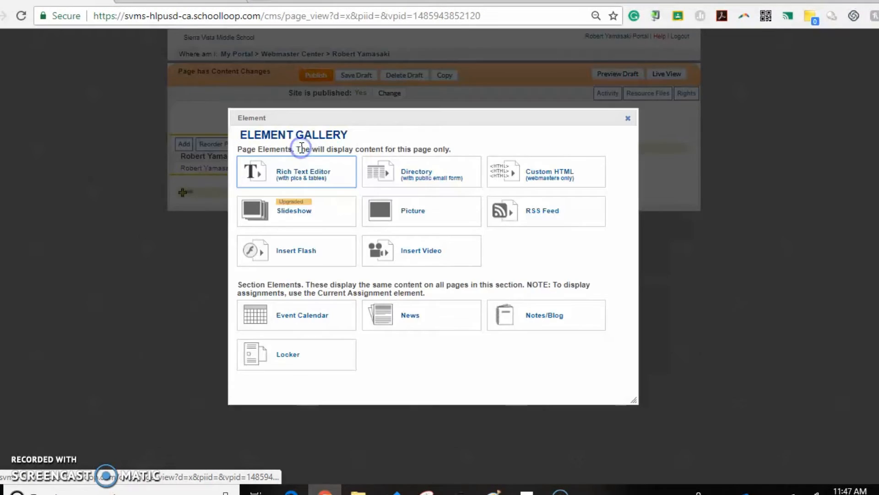
pyautogui.click(545, 208)
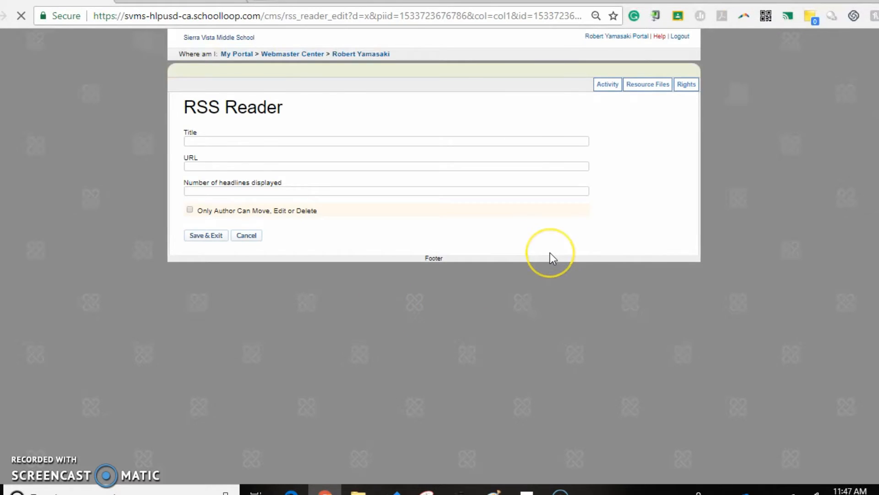
pyautogui.click(329, 141)
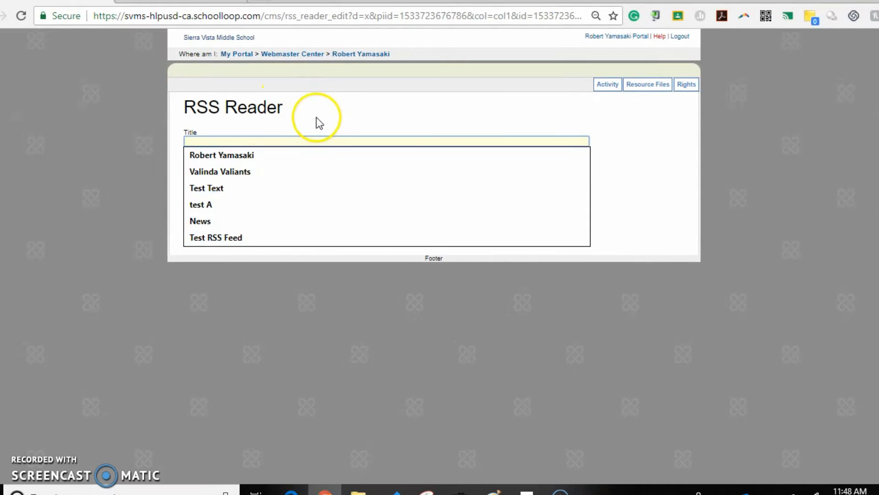
pyautogui.click(235, 238)
pyautogui.click(260, 167)
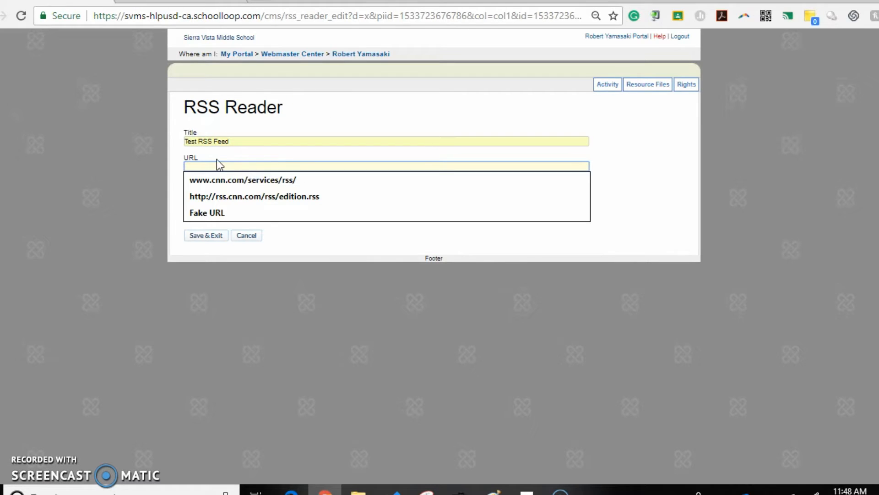
pyautogui.click(213, 197)
pyautogui.click(240, 193)
pyautogui.click(215, 205)
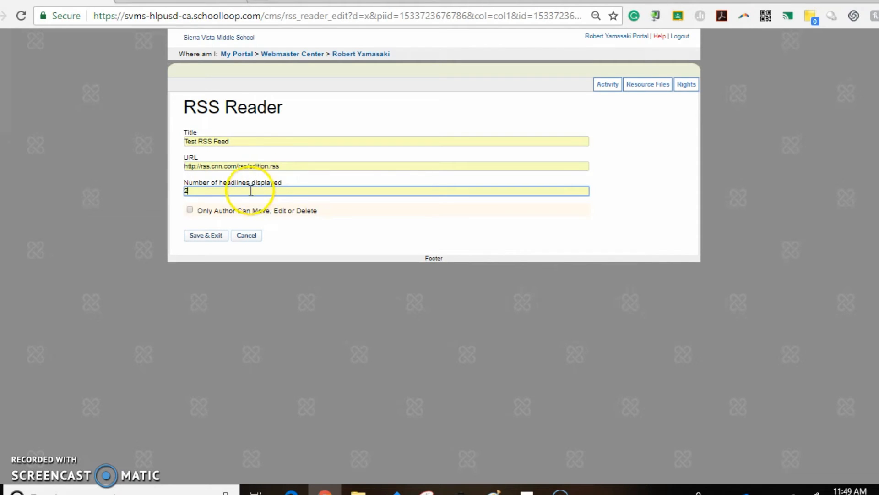
pyautogui.click(217, 239)
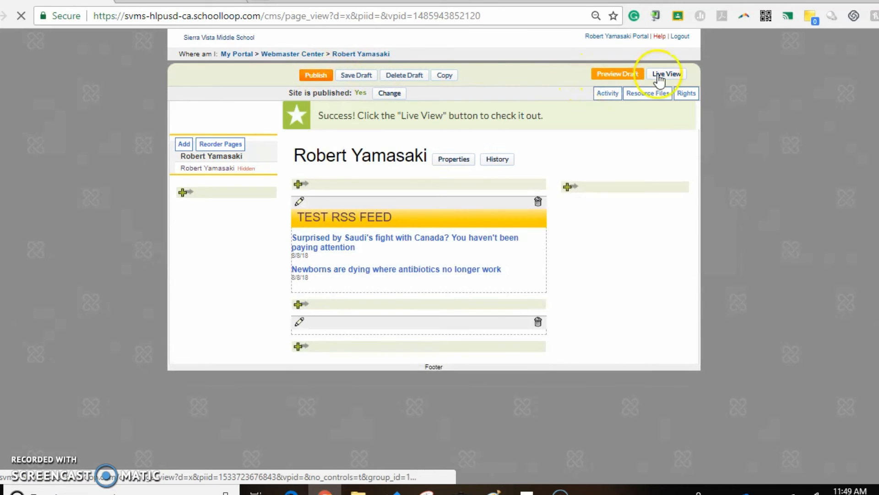
# - Check the page in live view, open the feed's headline about newborns and antibiotics, and return to the page editor
pyautogui.click(669, 74)
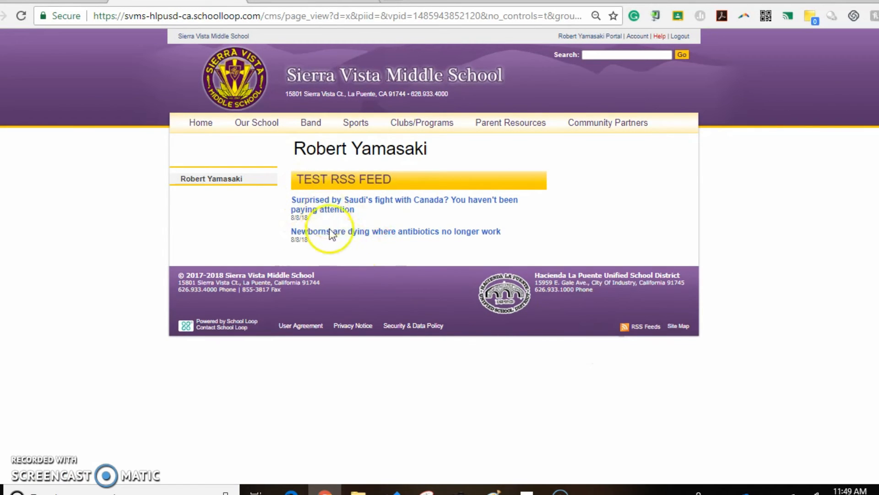
pyautogui.click(354, 232)
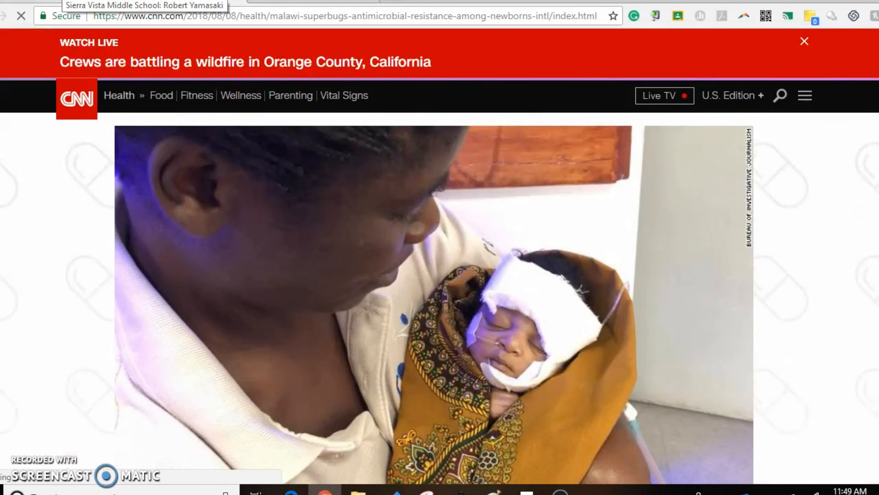
pyautogui.click(63, 1)
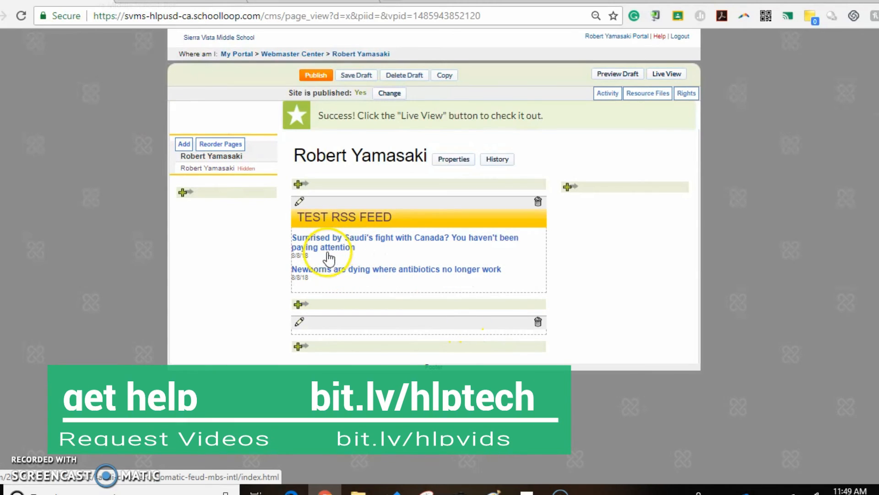